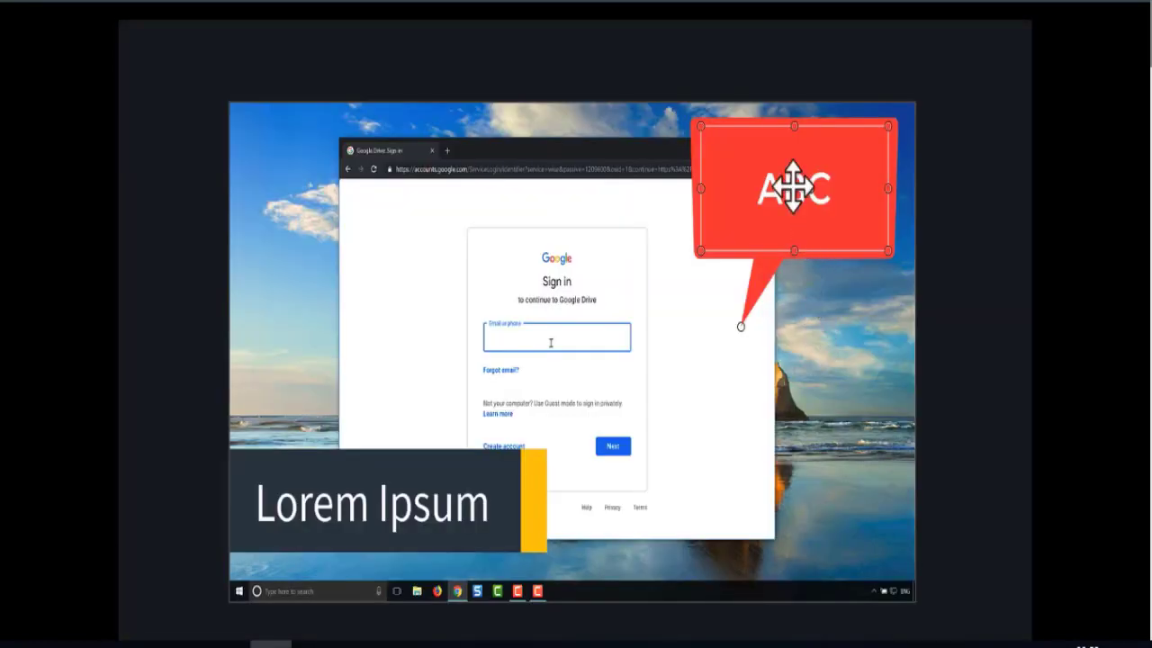
# Move the red ABC callout over the sign-in form, shrinking it and shortening its tail to point at the email field.
pyautogui.moveTo(795, 200); pyautogui.dragTo(644, 247)
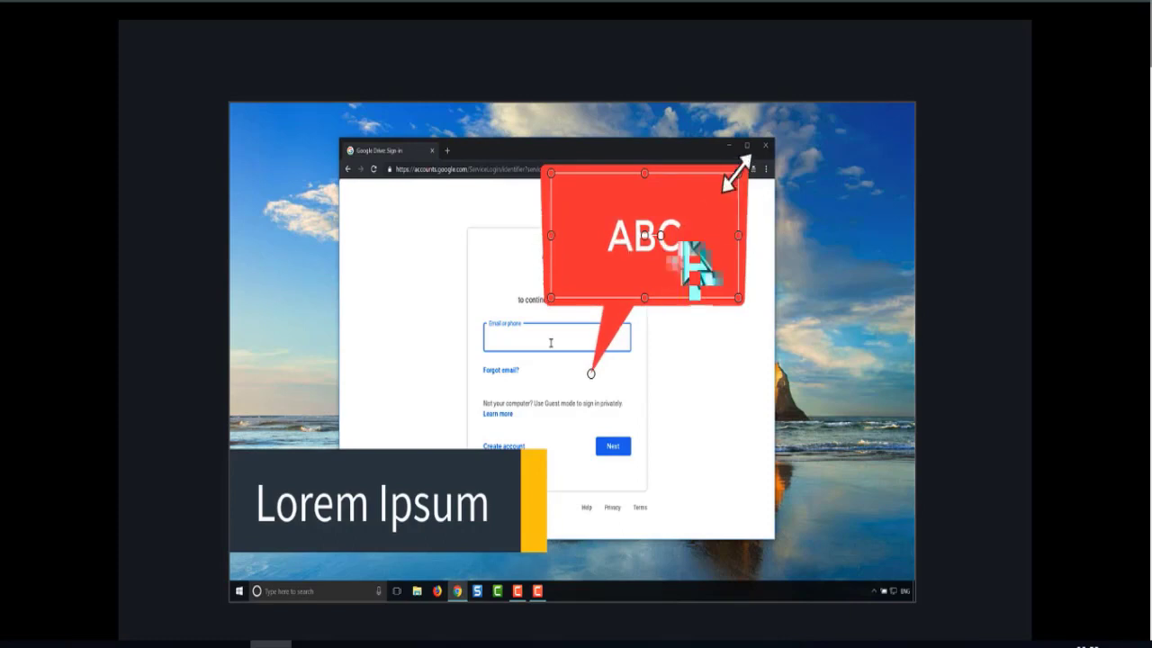
pyautogui.moveTo(737, 175); pyautogui.dragTo(682, 231)
pyautogui.moveTo(624, 257); pyautogui.dragTo(629, 258)
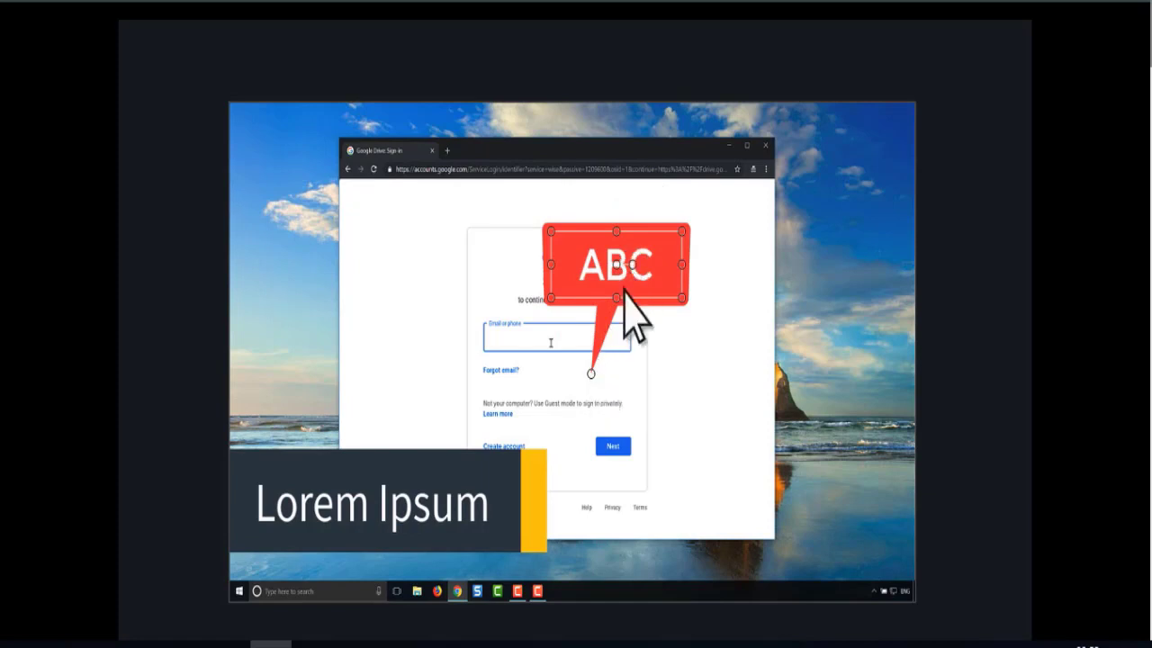
pyautogui.moveTo(591, 373); pyautogui.dragTo(600, 339)
# Replace the red callout's text with "Lorem" and select the Lorem Ipsum title.
pyautogui.doubleClick(610, 272)
pyautogui.write('Lorem')
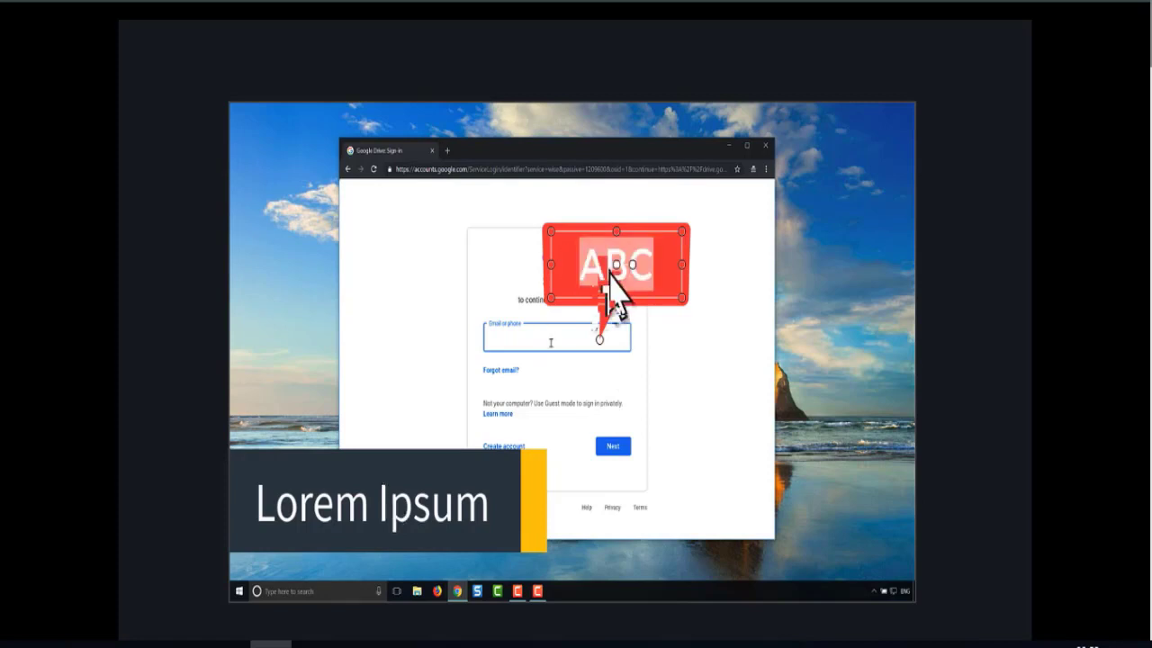
pyautogui.press('Escape')
pyautogui.click(373, 497)
pyautogui.moveTo(372, 501)
pyautogui.mouseDown()
pyautogui.moveTo(373, 559)
pyautogui.moveTo(375, 260)
pyautogui.moveTo(378, 497)
pyautogui.mouseUp()
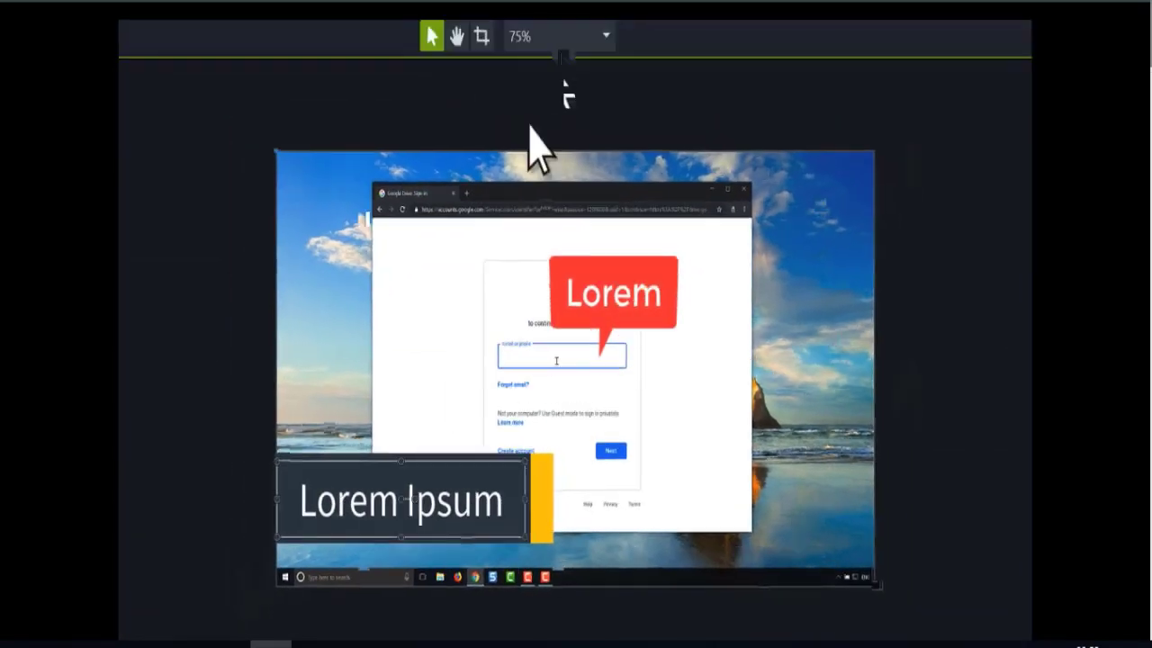
# Zoom the canvas to 200% and pan until the Lorem Ipsum title is in view.
pyautogui.click(558, 36)
pyautogui.click(560, 225)
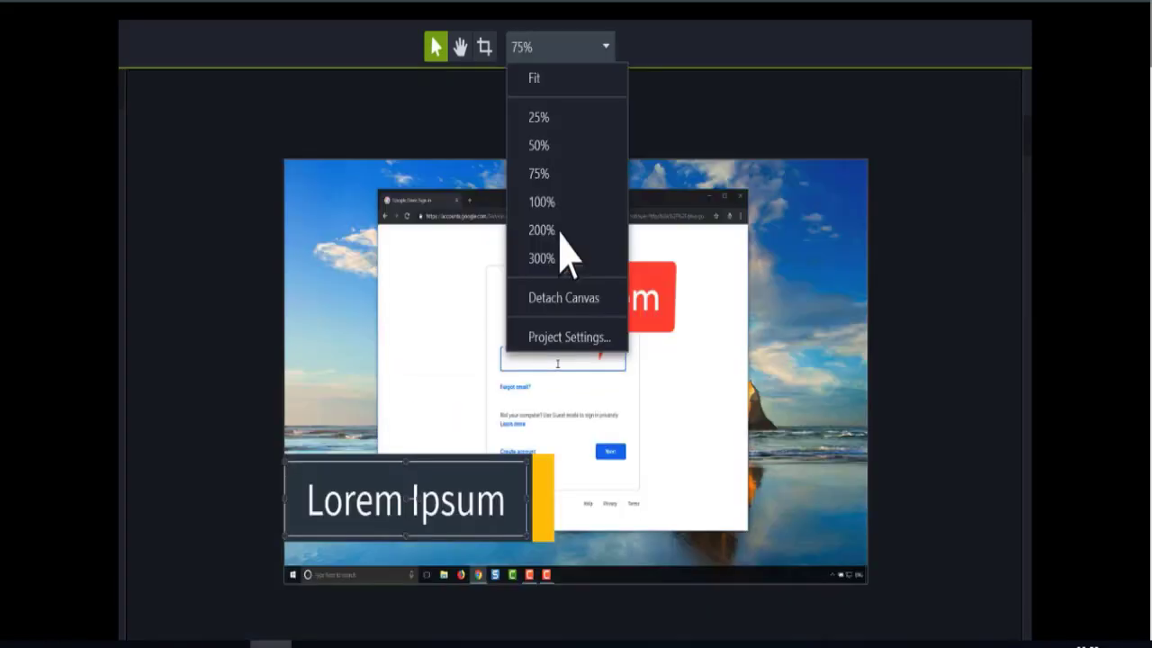
pyautogui.click(560, 232)
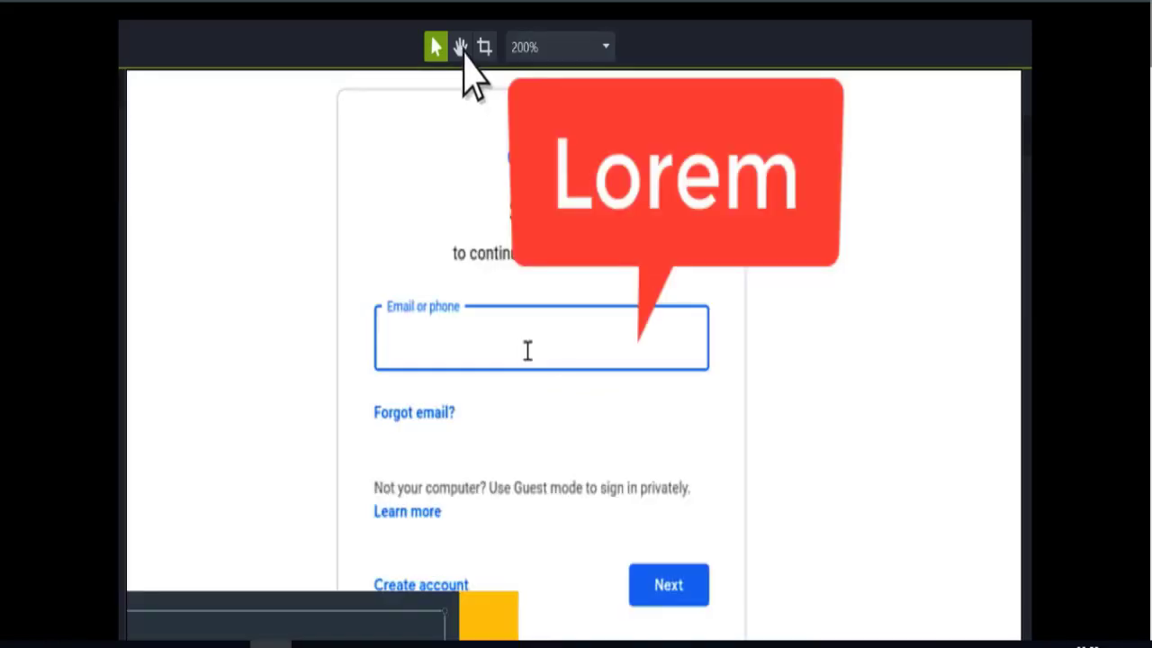
pyautogui.click(461, 48)
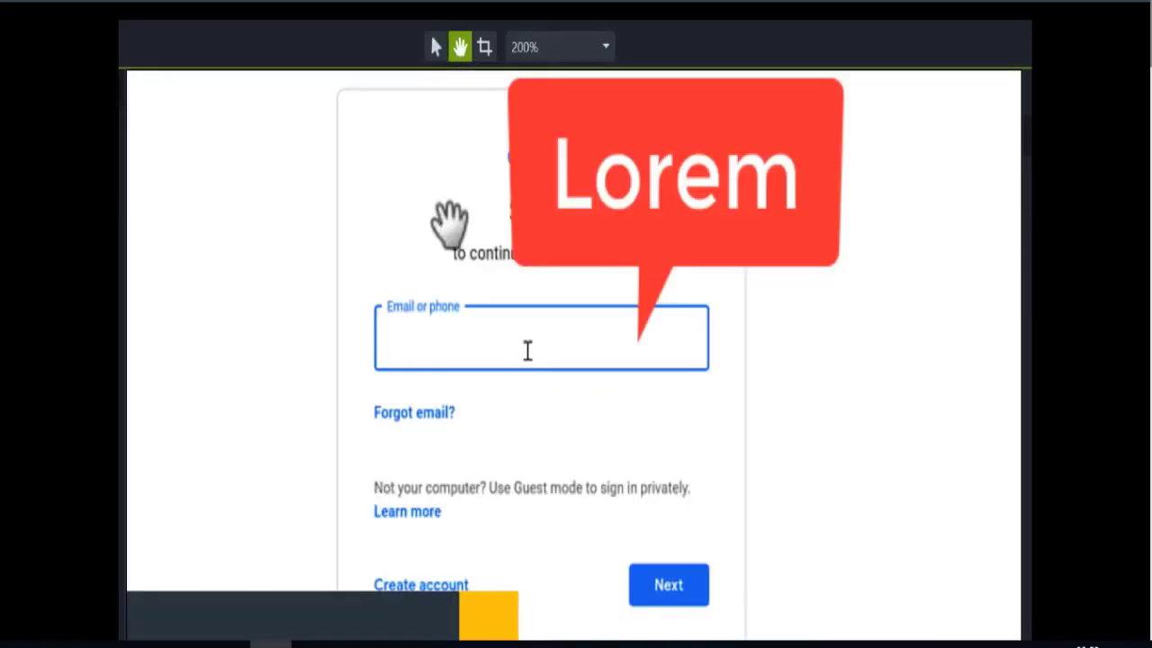
pyautogui.moveTo(297, 537); pyautogui.dragTo(531, 279)
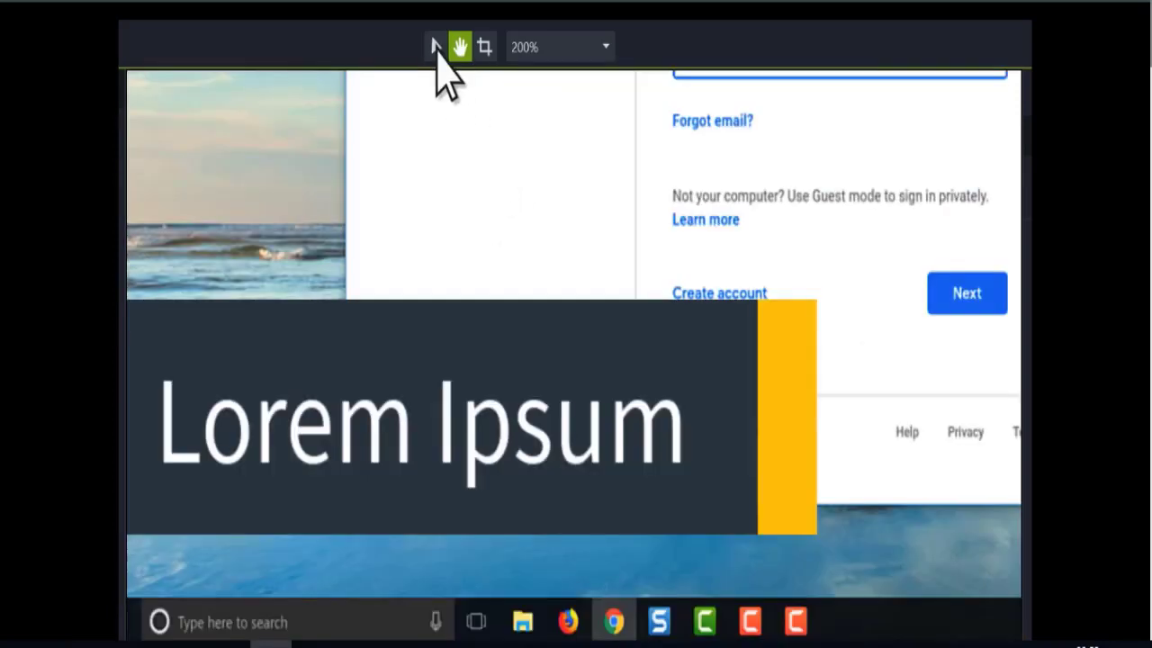
pyautogui.click(436, 47)
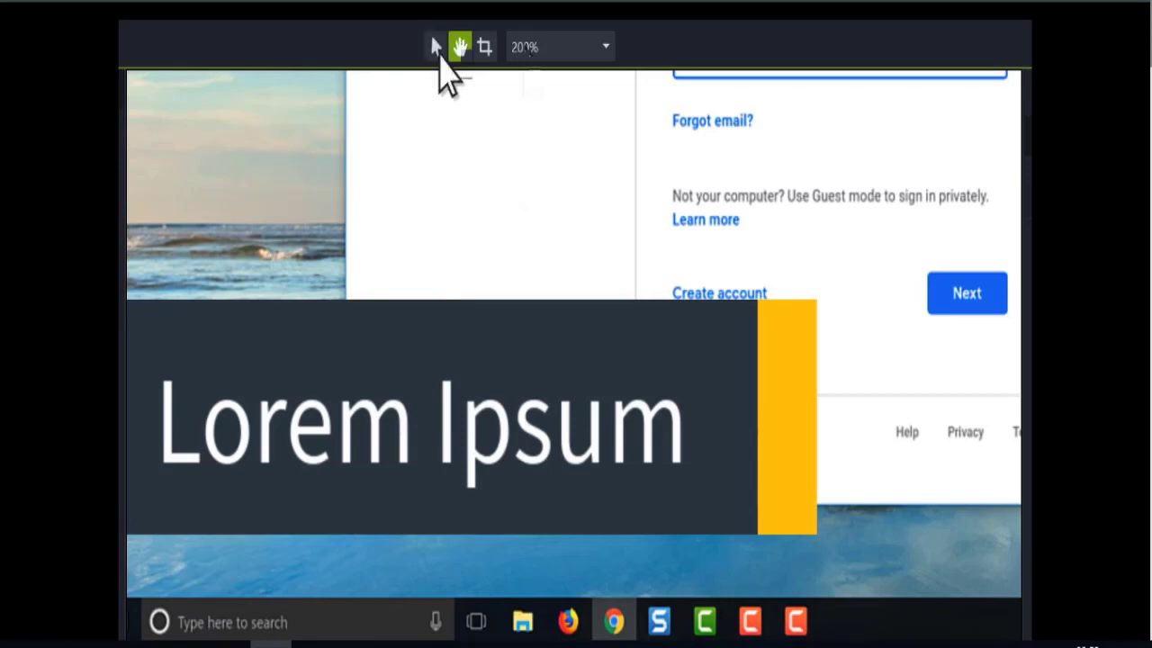
# Return the canvas zoom to 75% and enlarge the background screen recording beyond the canvas edge.
pyautogui.click(561, 50)
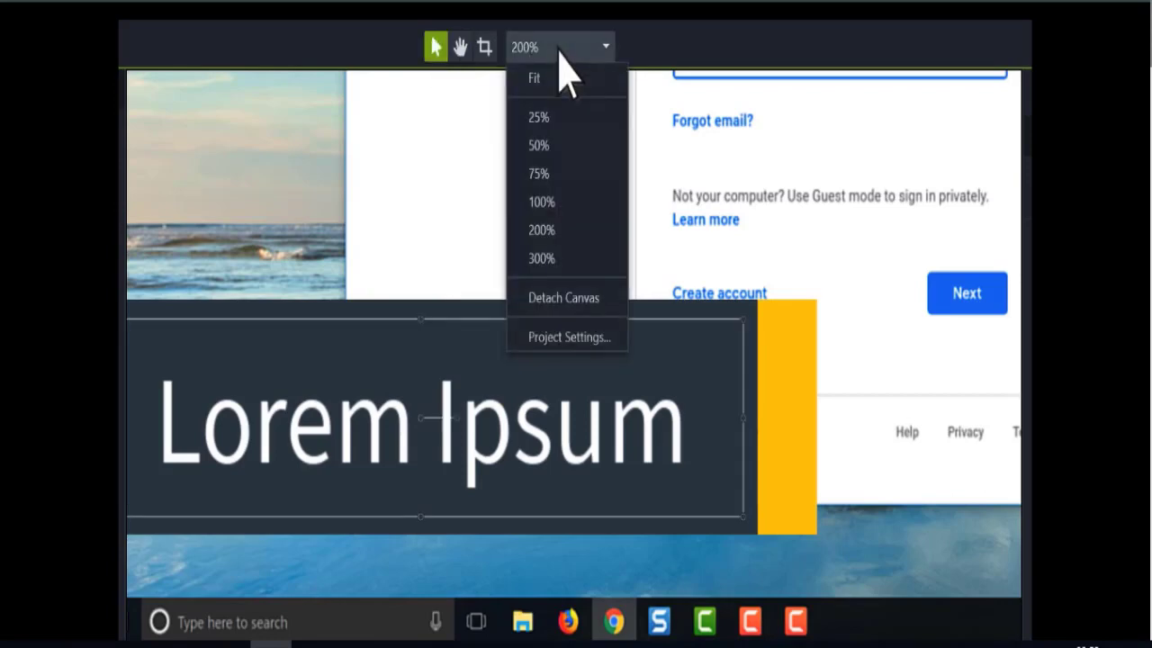
pyautogui.click(559, 174)
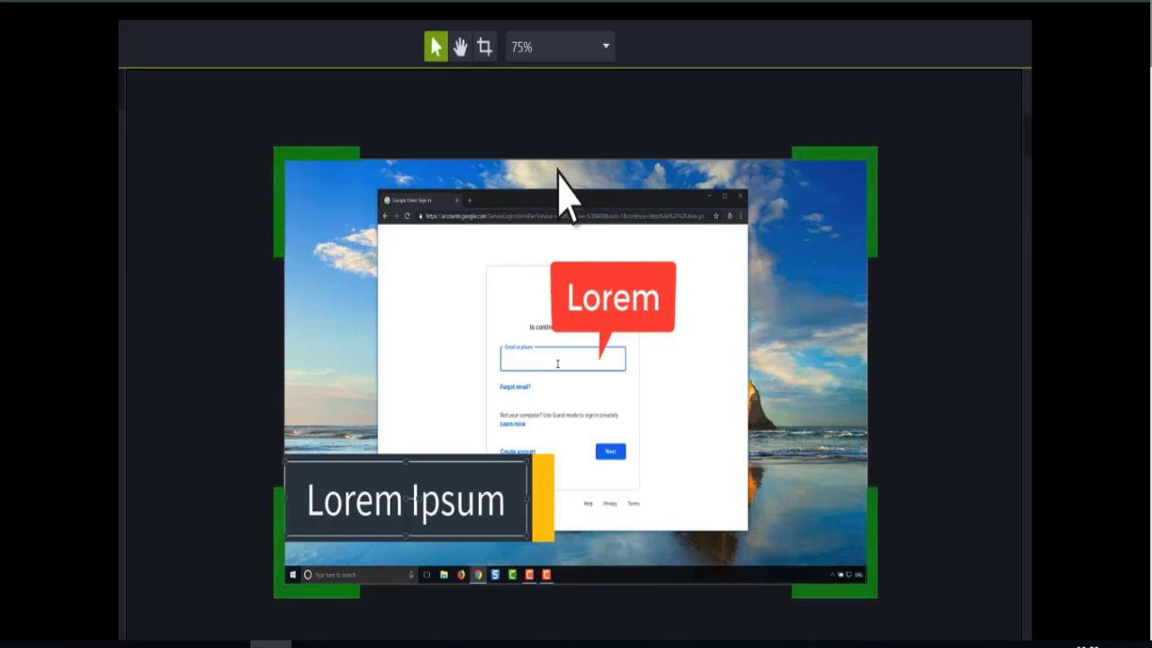
pyautogui.click(735, 407)
pyautogui.moveTo(866, 584); pyautogui.dragTo(868, 584)
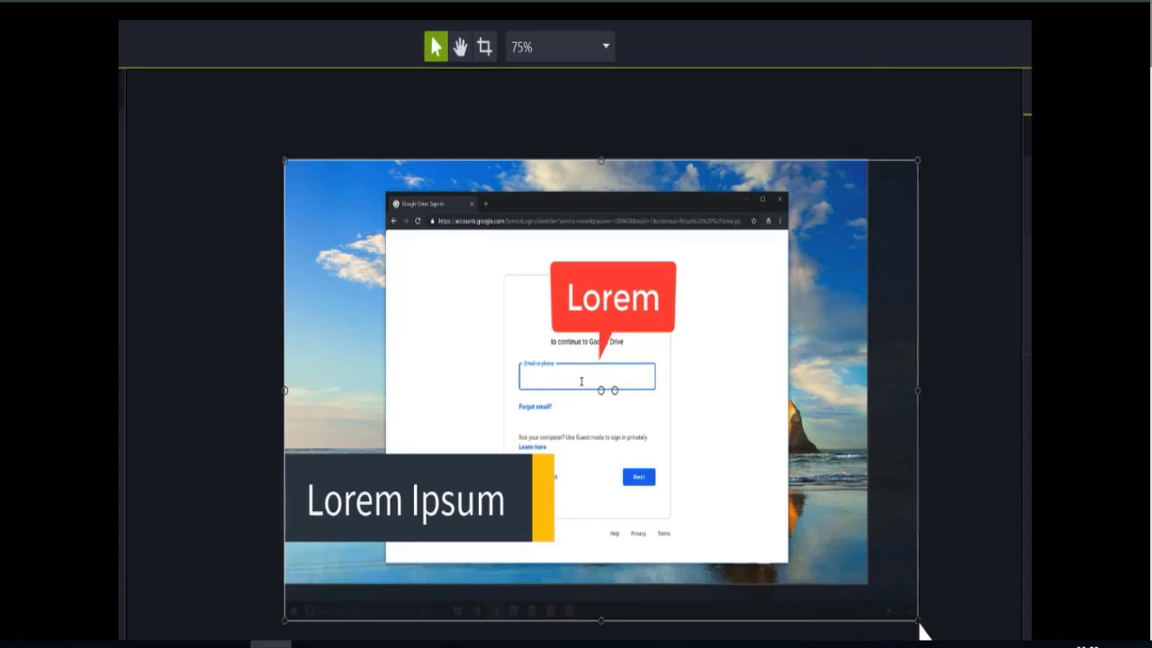
pyautogui.moveTo(894, 587); pyautogui.dragTo(959, 623)
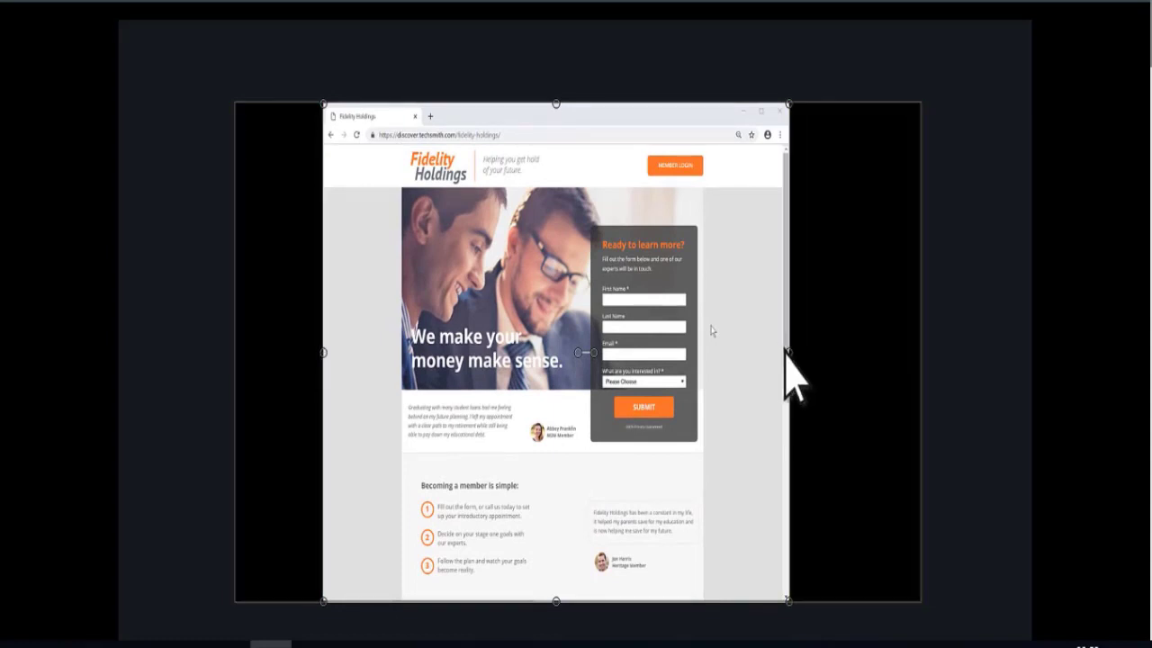
# Scale the Fidelity Holdings recording proportionally and position it to fill the whole canvas without black bars.
pyautogui.moveTo(787, 352); pyautogui.dragTo(919, 352)
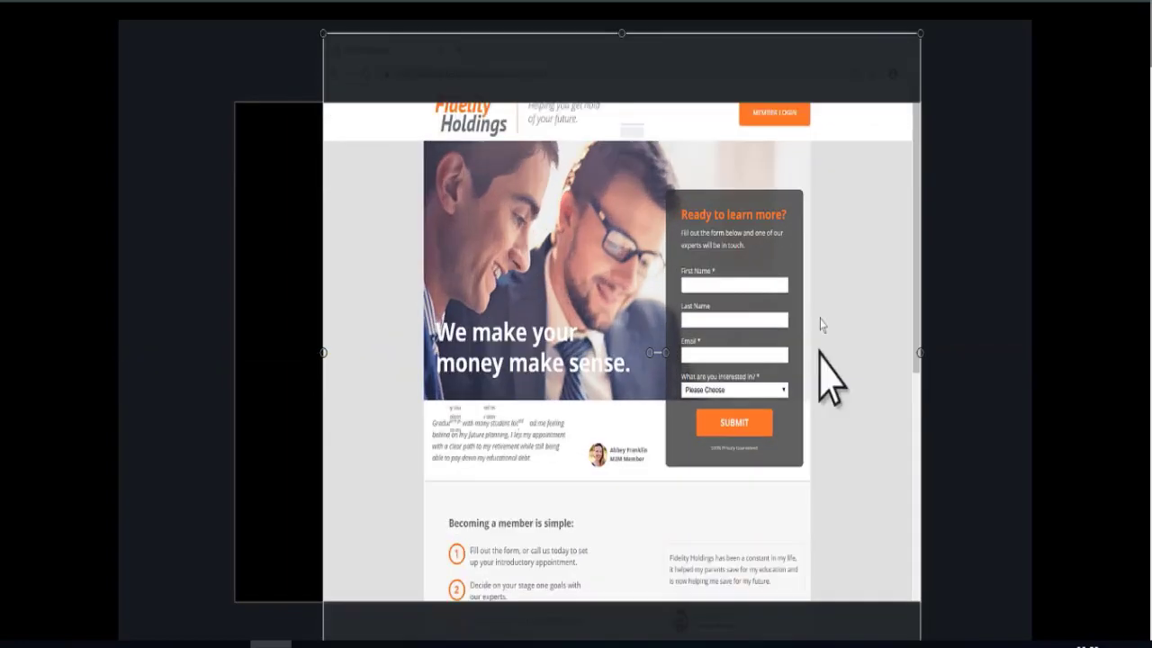
pyautogui.moveTo(323, 352); pyautogui.dragTo(342, 406)
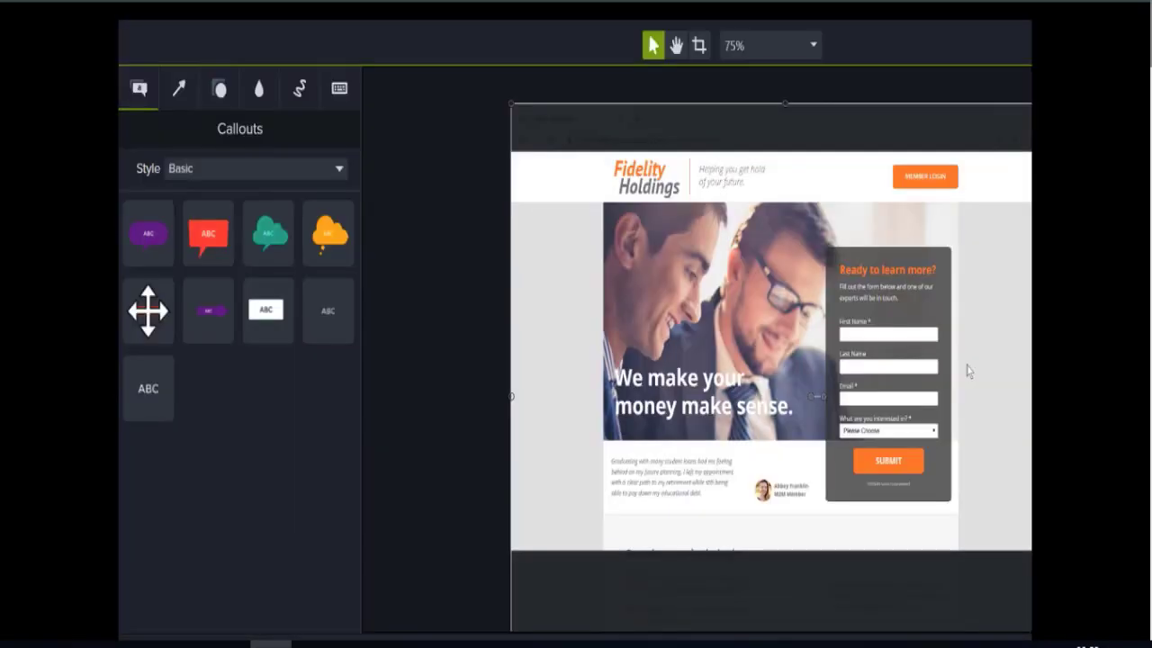
# Add a red text arrow callout pointing at the form's submit button, with the text "Lorem".
pyautogui.click(148, 311)
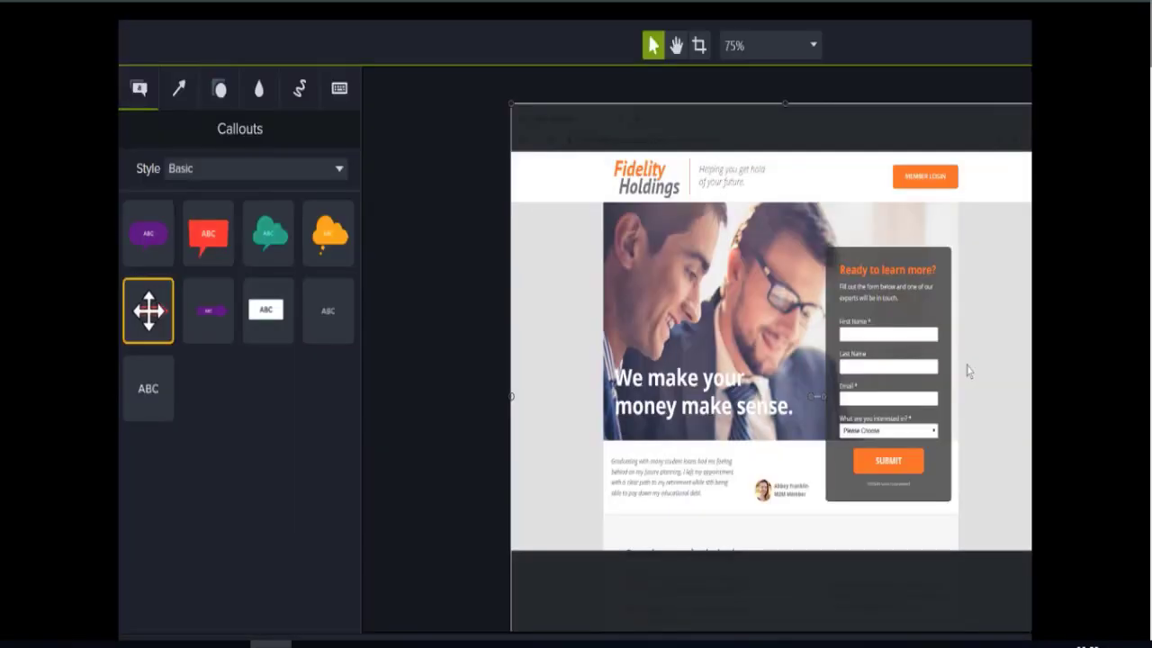
pyautogui.moveTo(148, 310); pyautogui.dragTo(545, 470)
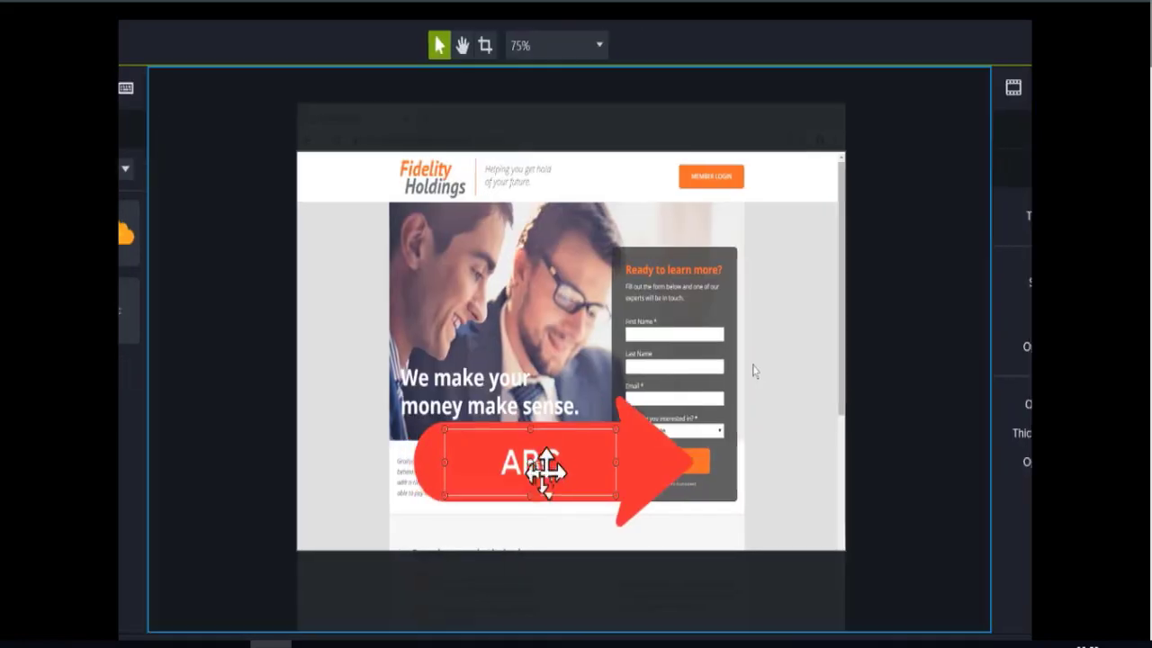
pyautogui.doubleClick(506, 475)
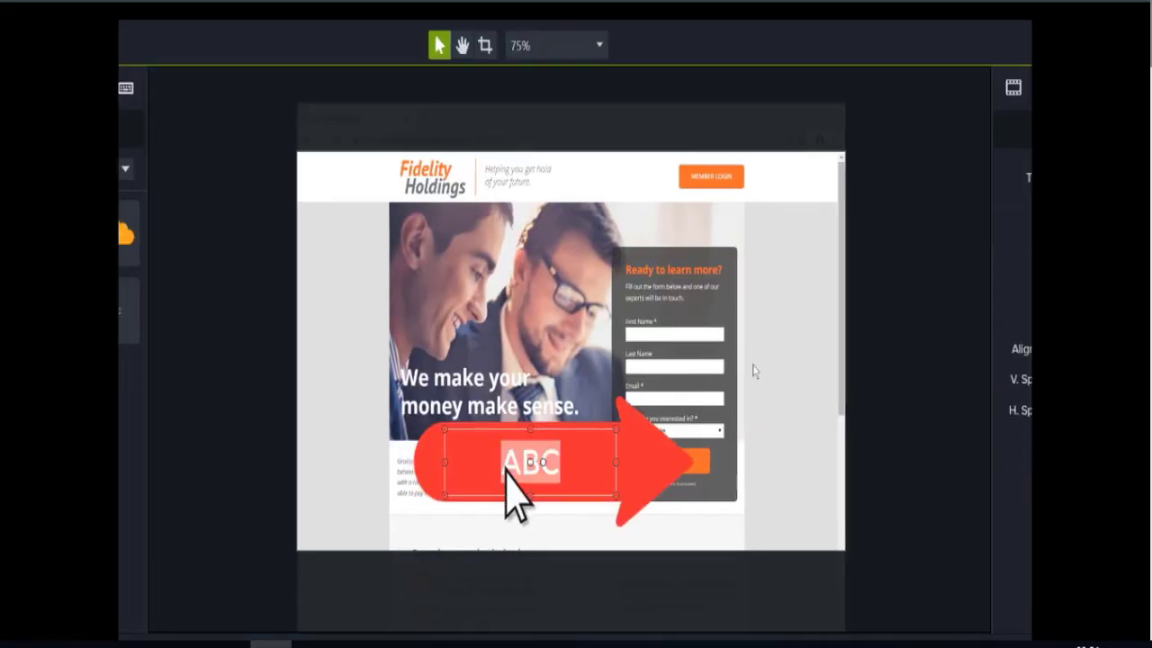
pyautogui.press('Escape')
pyautogui.write('Lorem')
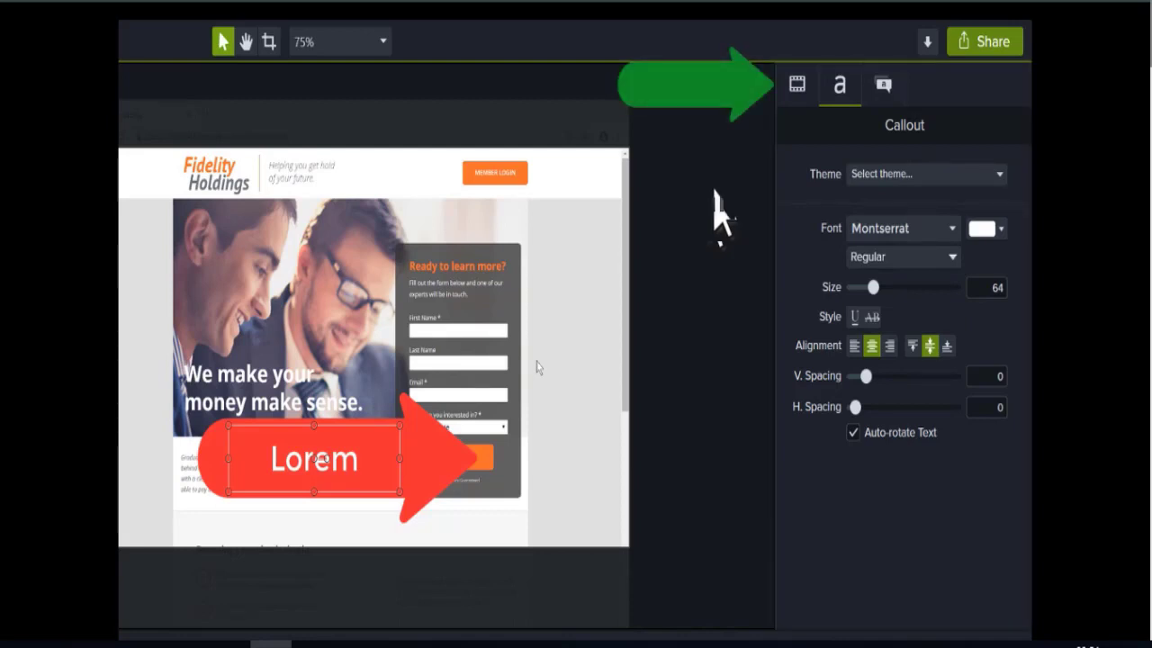
# Set the arrow callout's scale to 64% and its opacity to 100%.
pyautogui.click(798, 90)
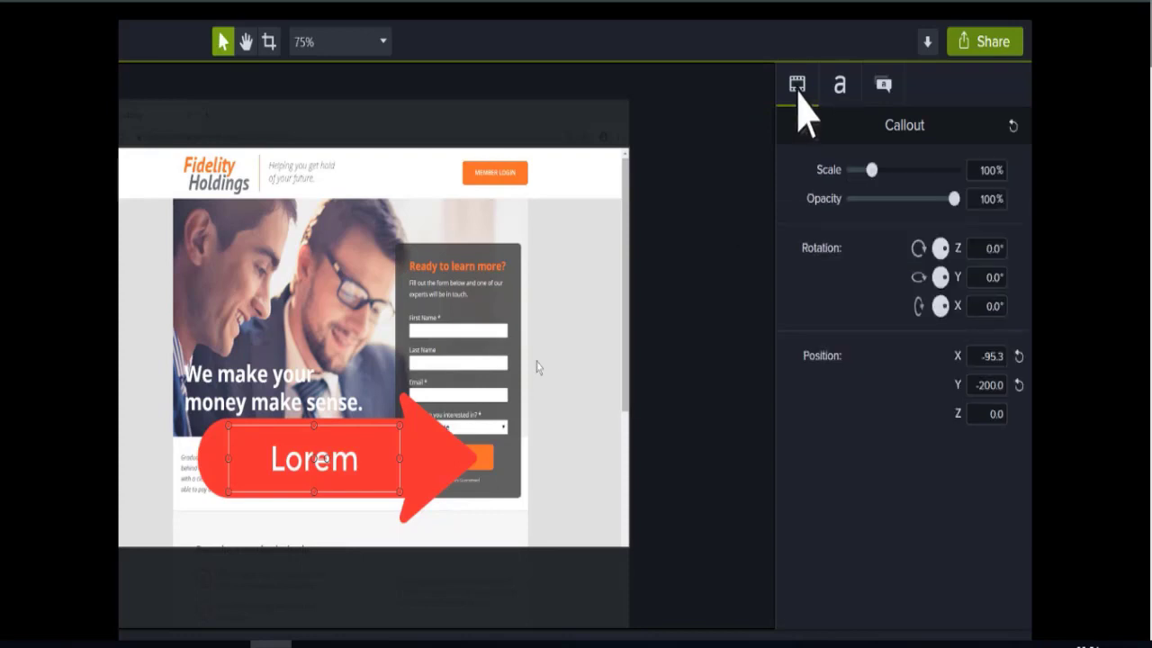
pyautogui.moveTo(871, 171); pyautogui.dragTo(865, 171)
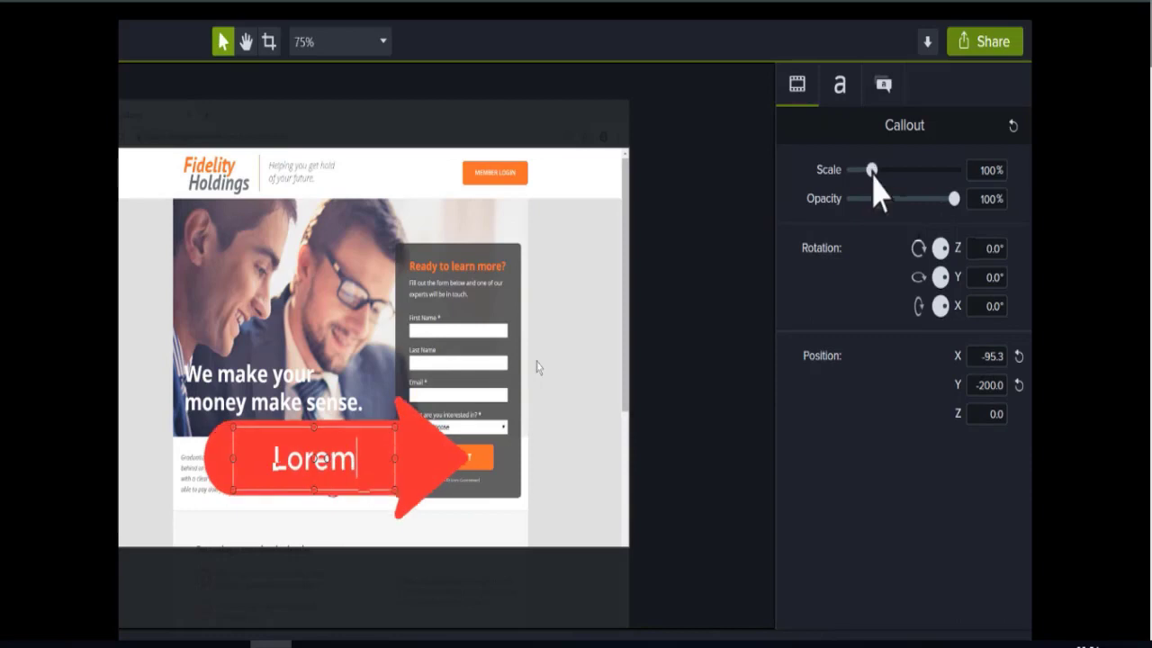
pyautogui.moveTo(954, 199)
pyautogui.mouseDown()
pyautogui.moveTo(887, 198)
pyautogui.moveTo(955, 201)
pyautogui.mouseUp()
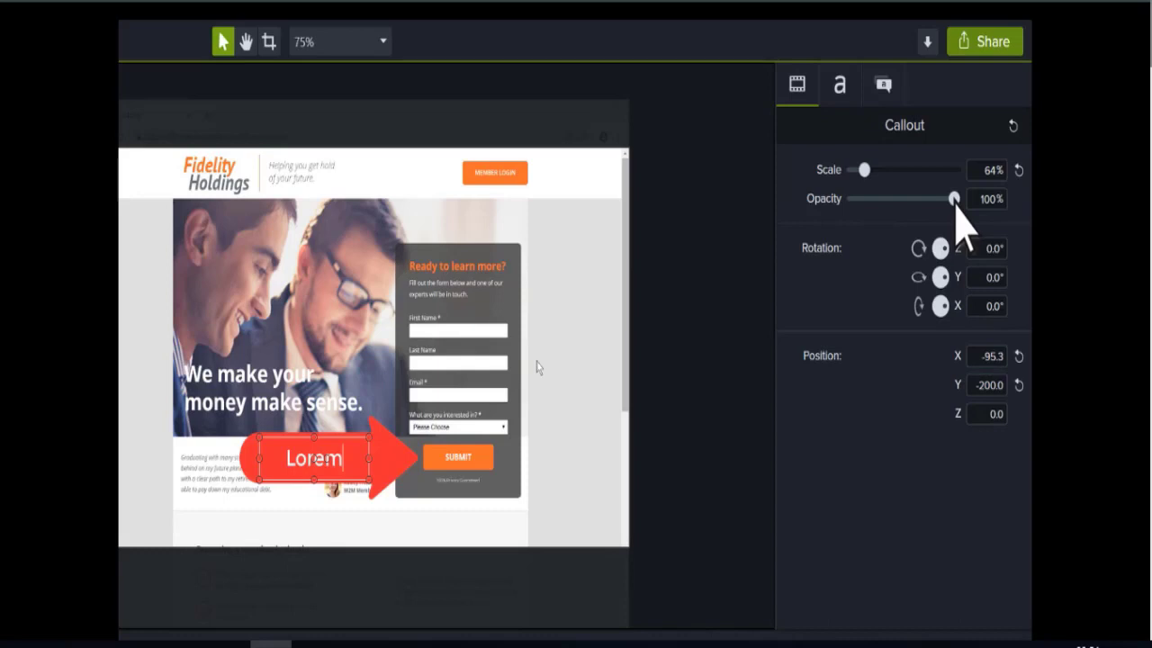
# Give the arrow callout a solid green fill and a white outline with a thickness of 12.
pyautogui.click(841, 97)
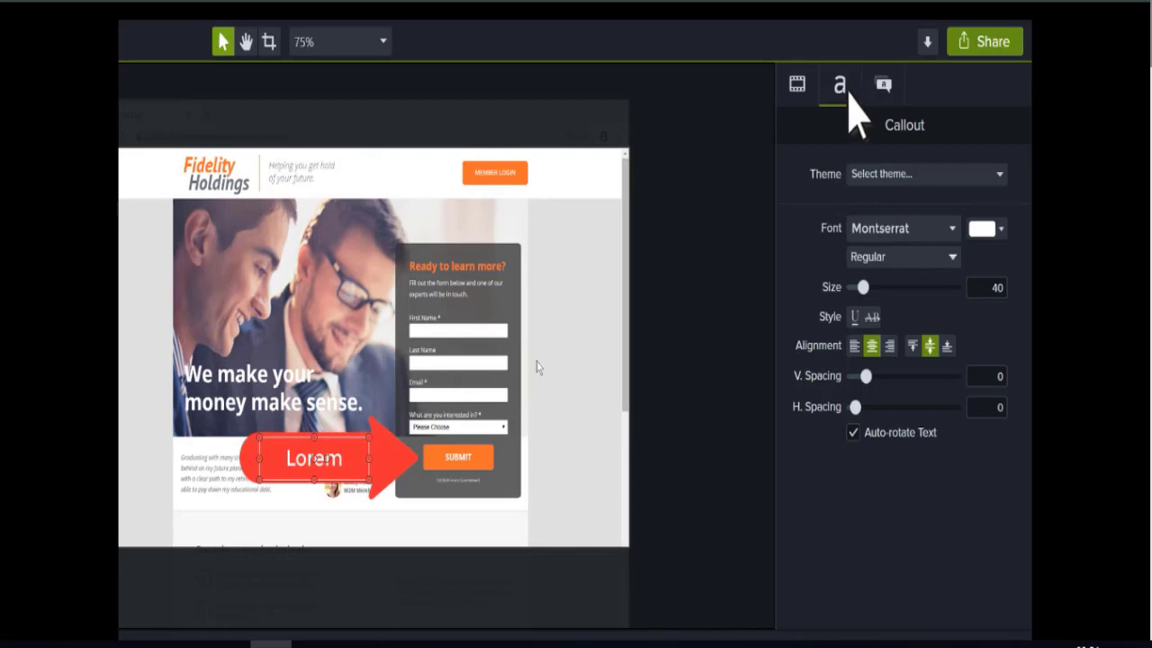
pyautogui.click(883, 87)
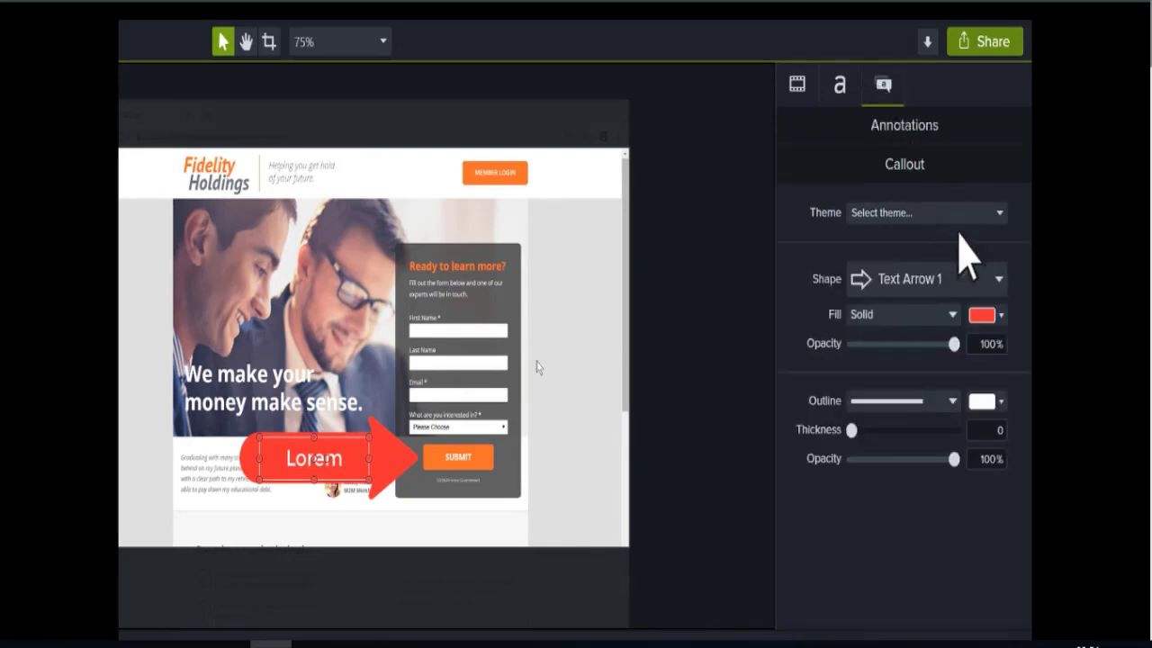
pyautogui.click(1000, 313)
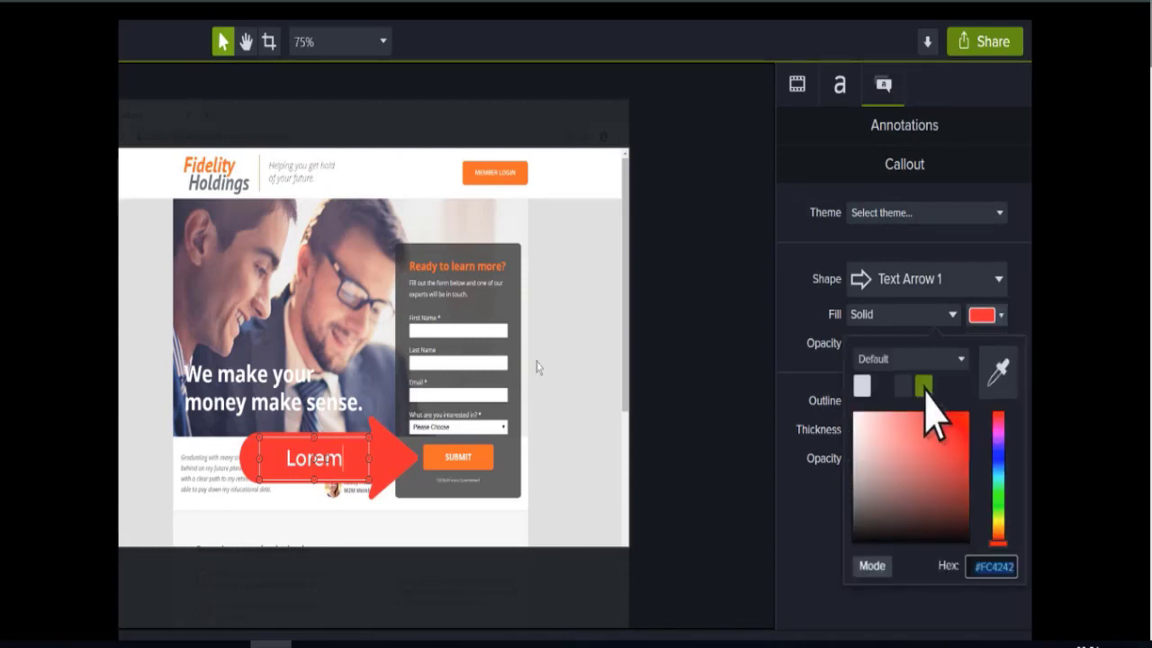
pyautogui.click(991, 291)
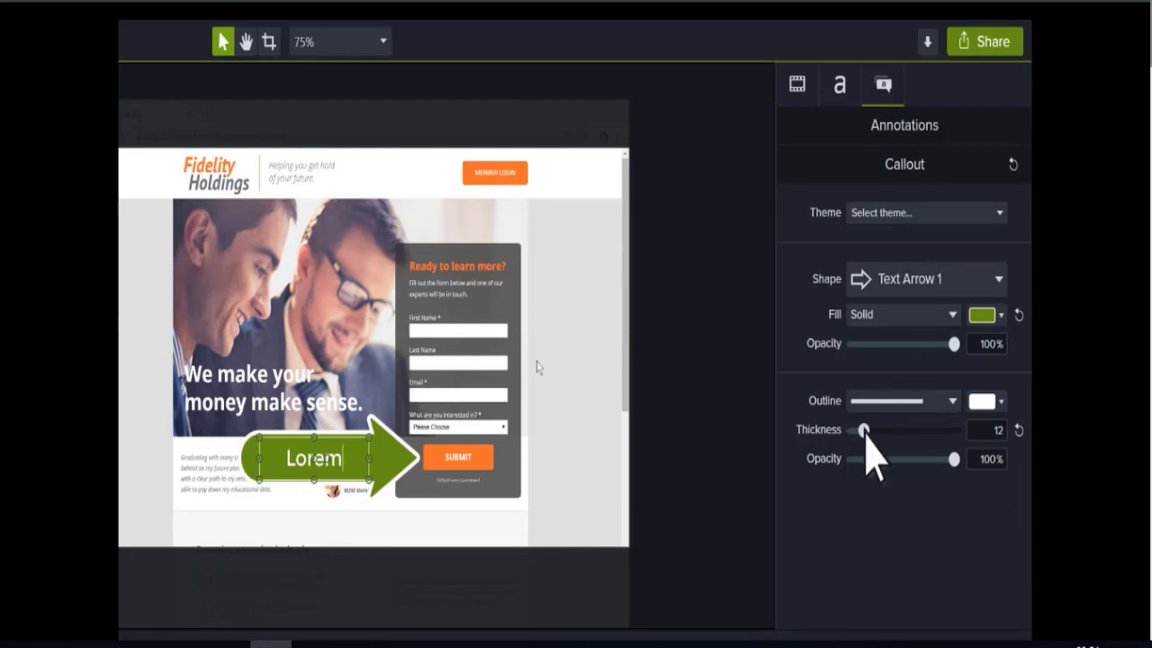
# Select the Fidelity Holdings screen recording and enlarge its recorded cursor to a scale of about 202%.
pyautogui.click(538, 366)
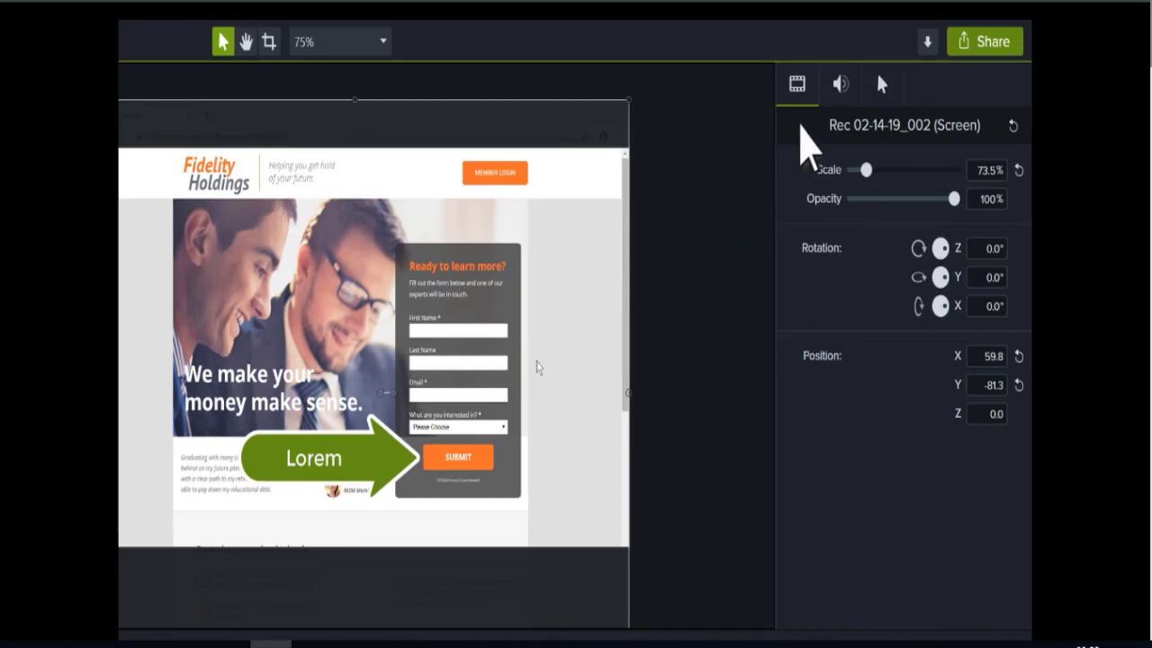
pyautogui.click(842, 93)
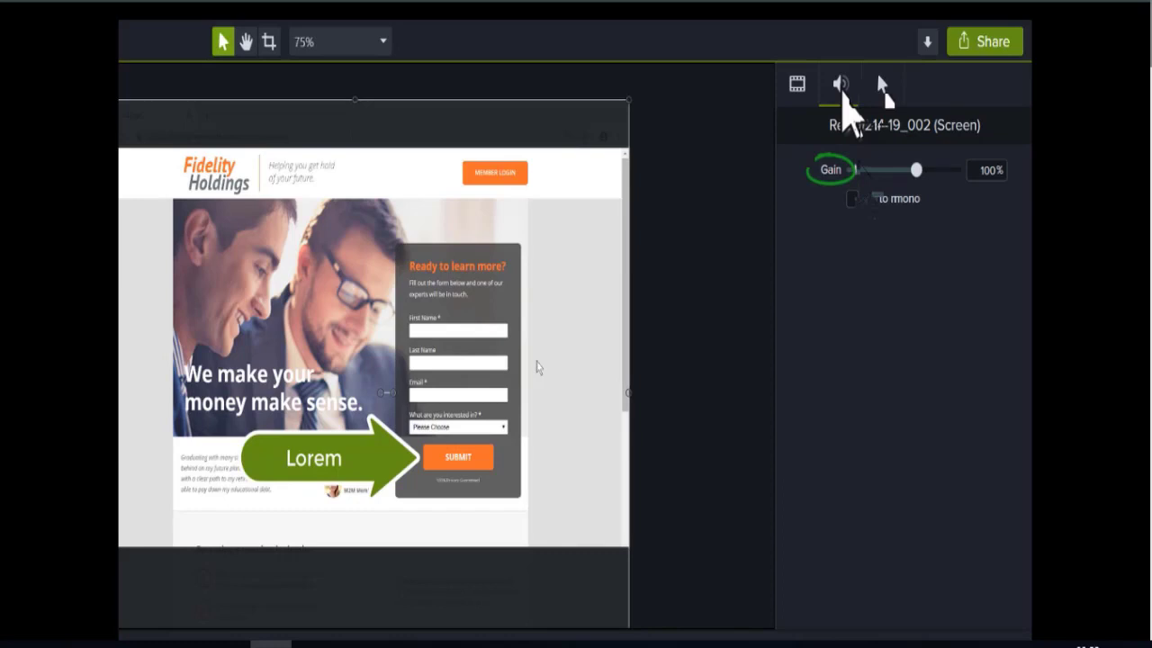
pyautogui.click(882, 84)
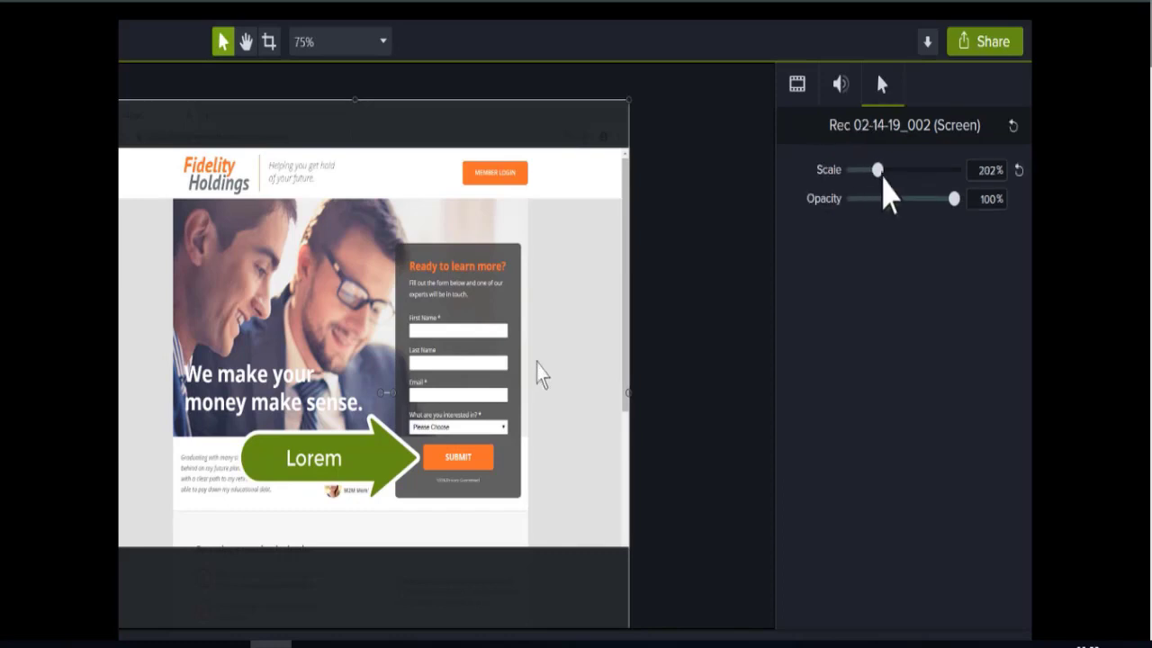
pyautogui.moveTo(877, 170); pyautogui.dragTo(865, 203)
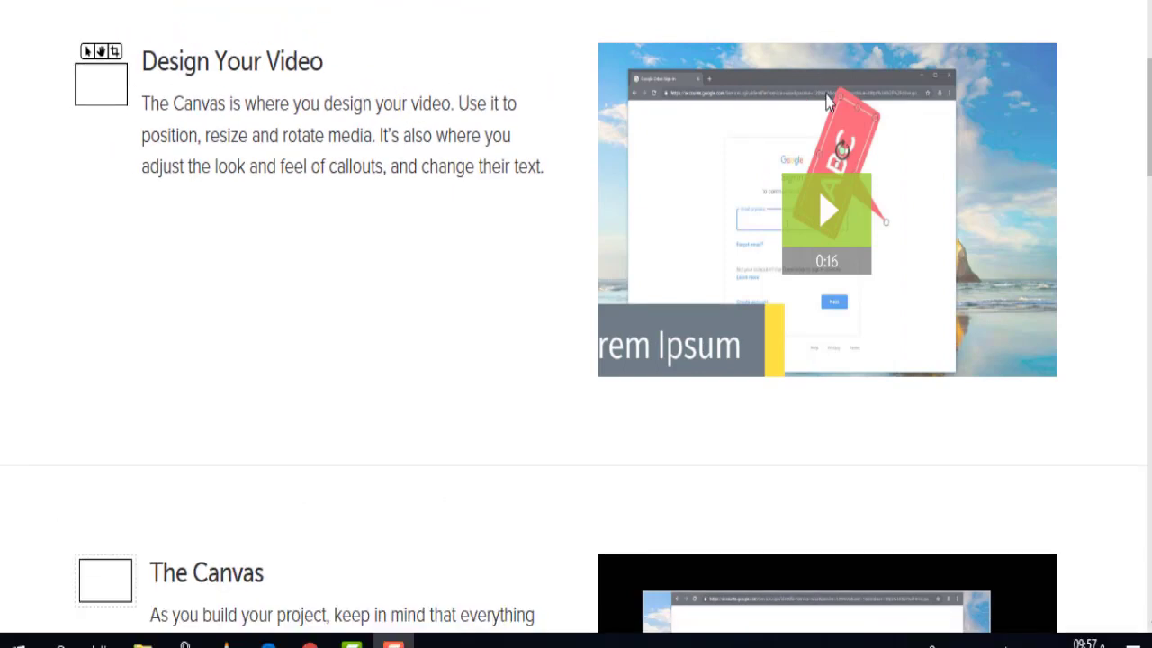
# Switch to the tutorial web page and play the "Design Your Video" clip.
pyautogui.click(833, 220)
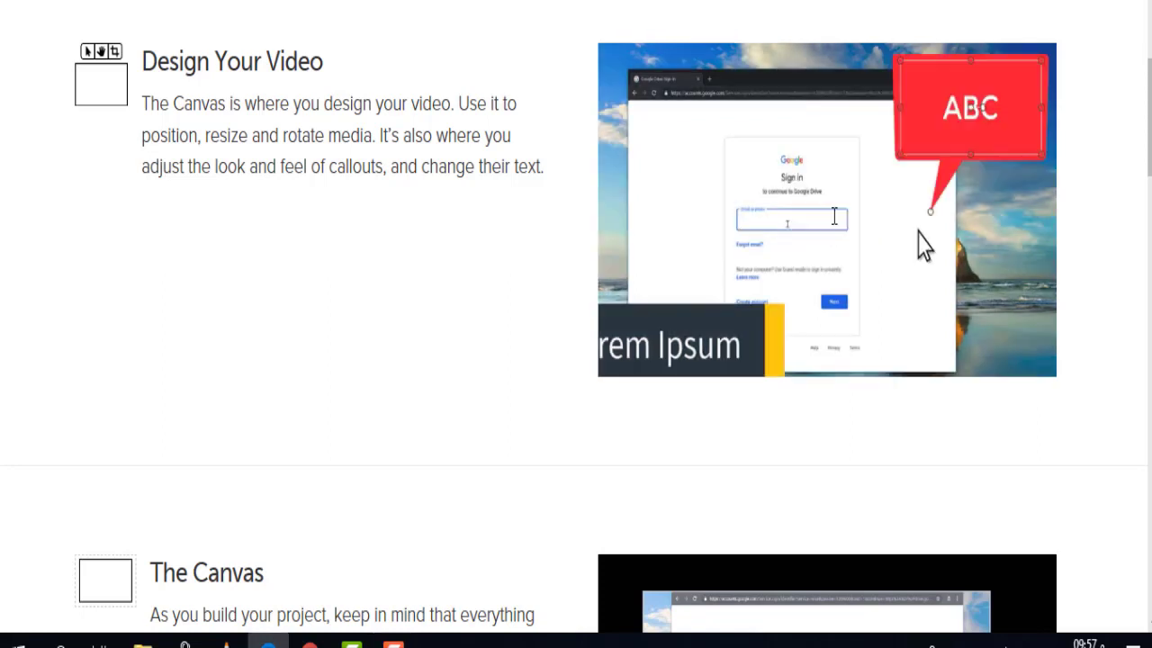